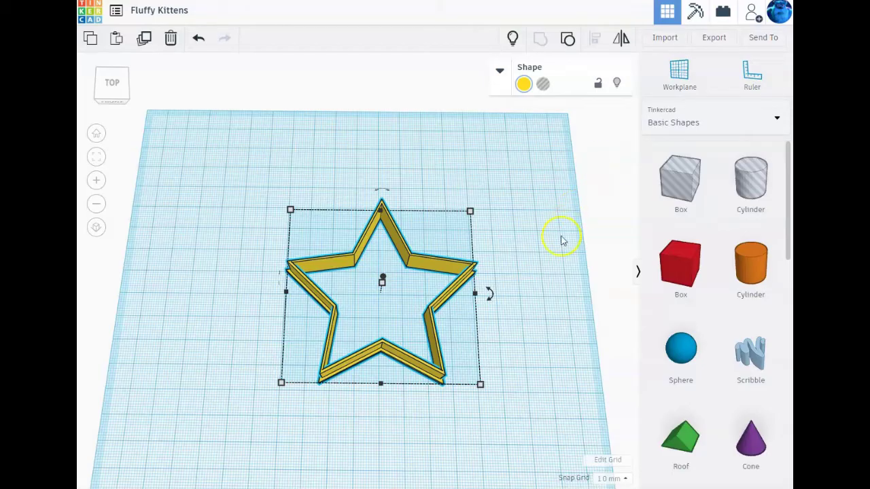
Step: Move the existing star cookie cutter around the workplane and delete it to clear the design
right_click_drag(516, 260, 516, 222)
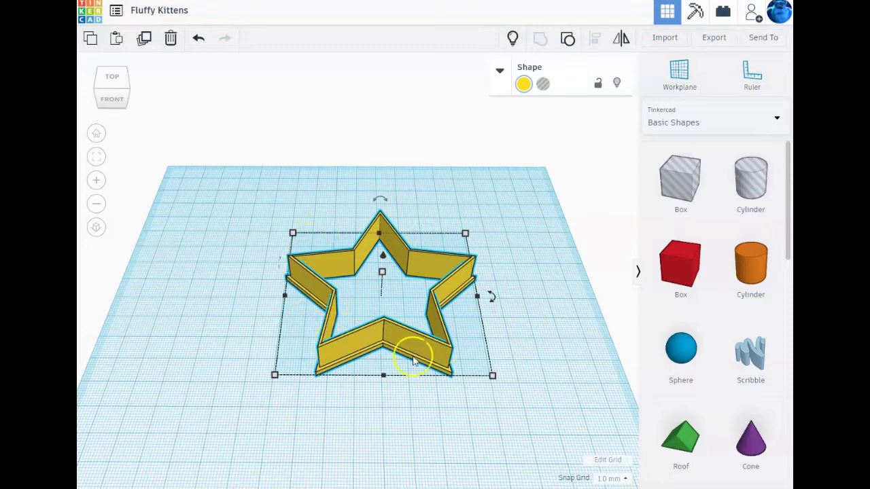
left_click_drag(445, 284, 356, 250)
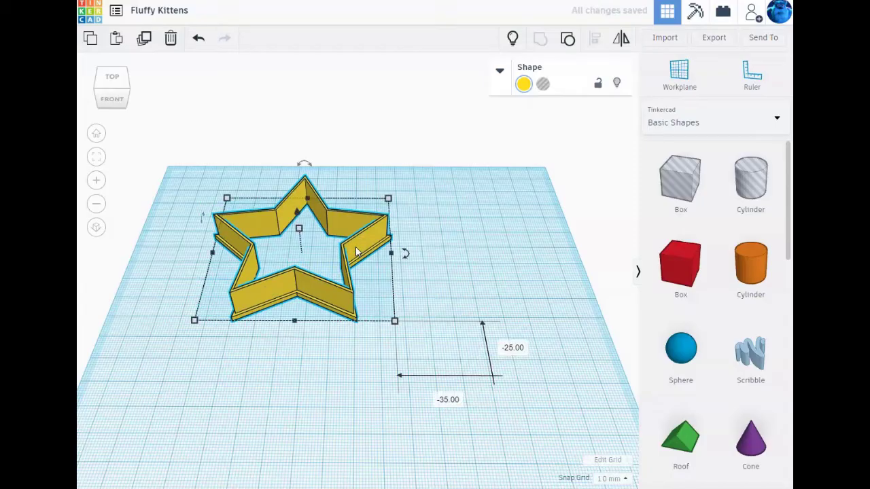
left_click_drag(346, 301, 390, 360)
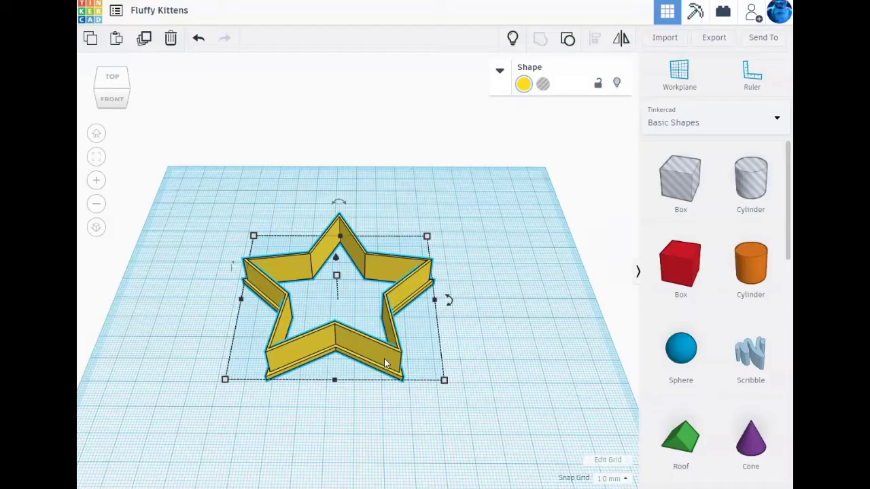
key("Delete")
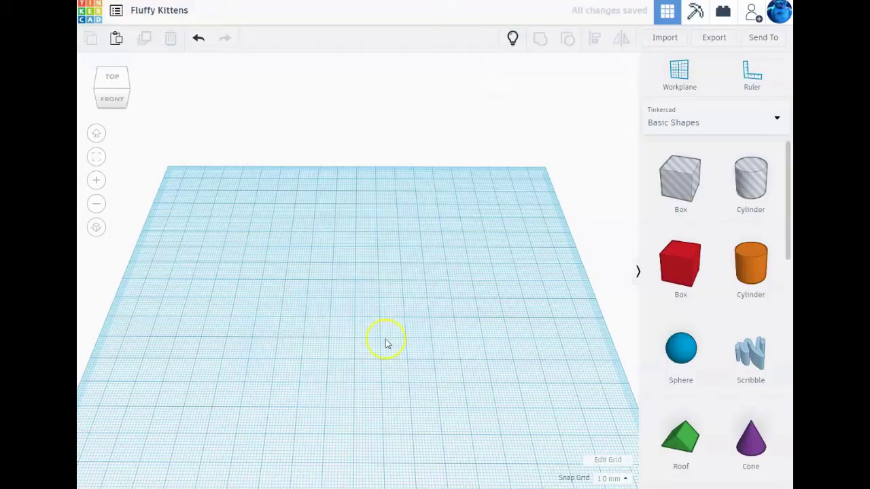
Step: Rename the design to the author's surname followed by "- Cookie Cutter"
left_click(176, 13)
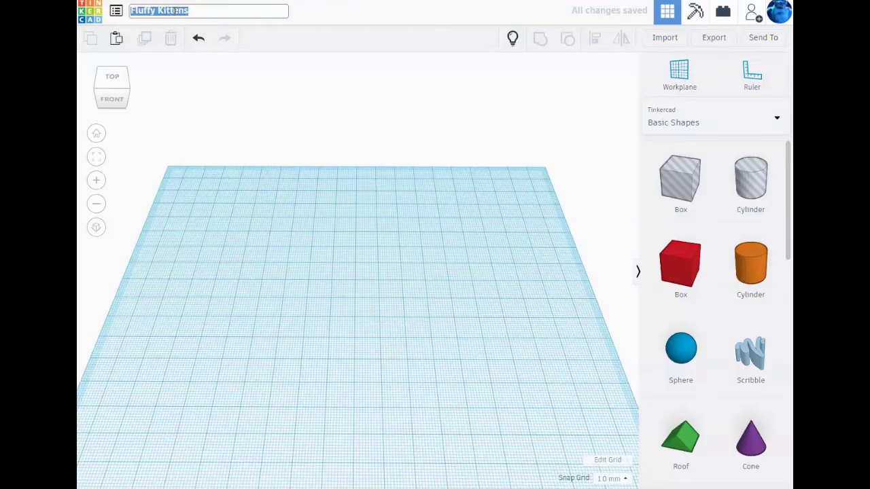
type("Sulliva")
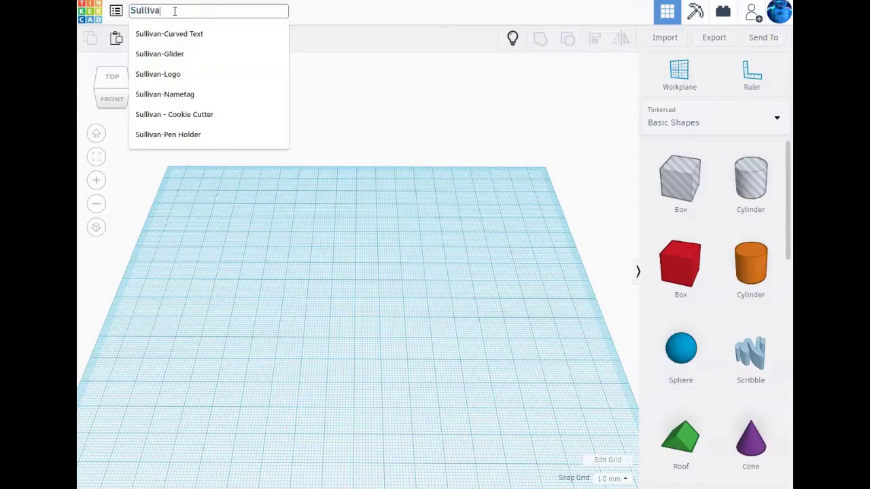
type("n")
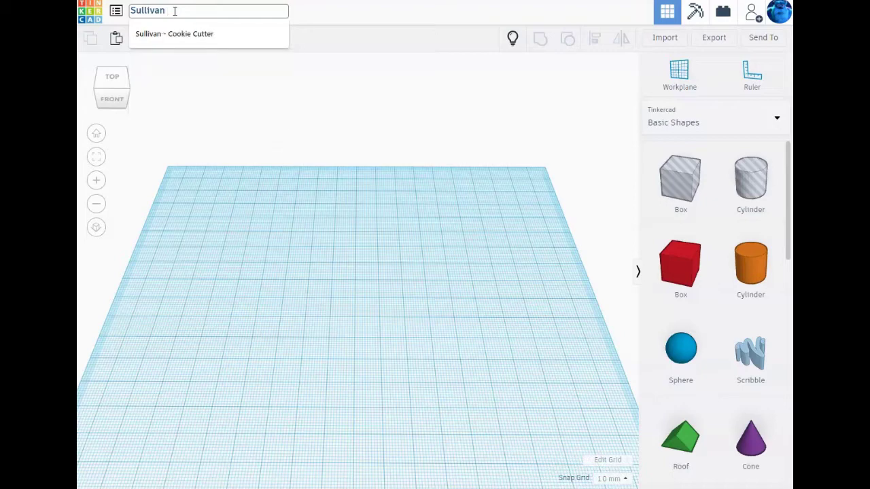
type(" - Cookie Cutter")
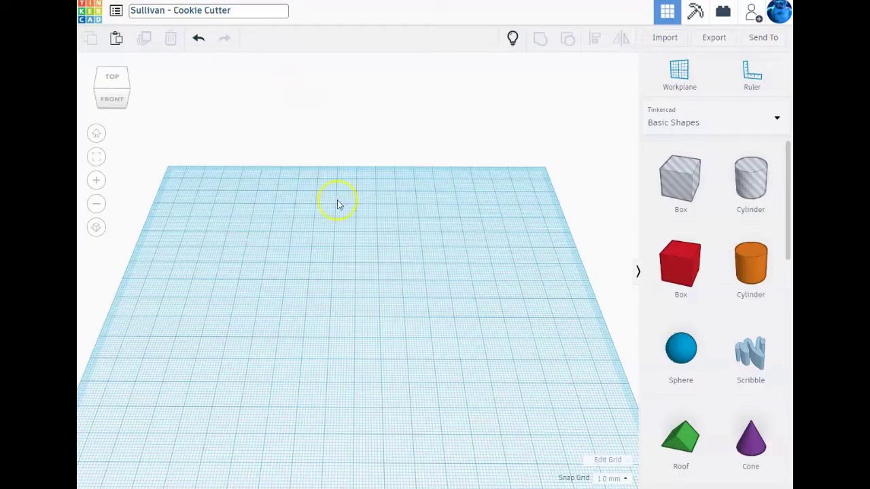
left_click(341, 236)
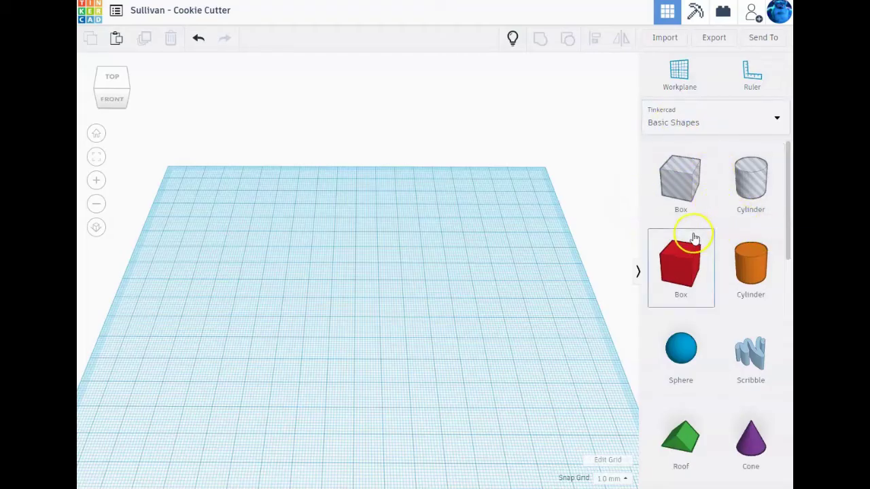
Step: Place a yellow Star from Basic Shapes near the middle of the workplane and rotate it 90° so one point faces the back
scroll(725, 245, "down", 5)
scroll(726, 247, "down", 5)
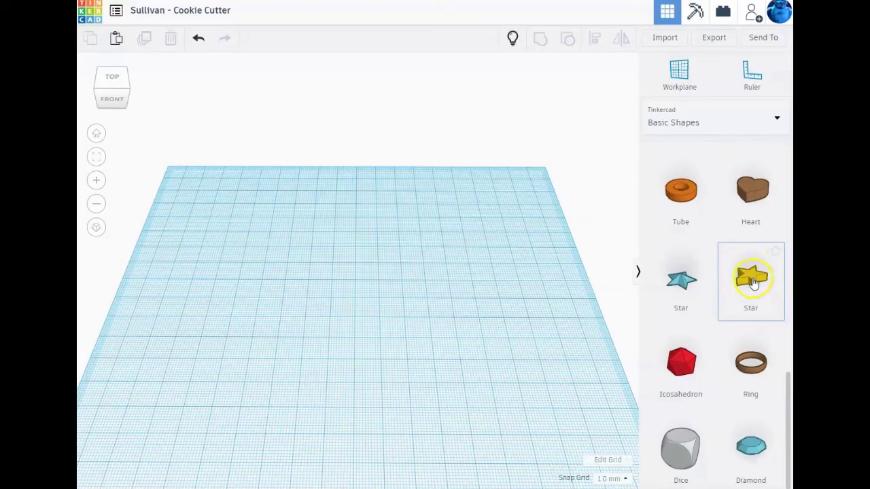
left_click_drag(755, 284, 318, 301)
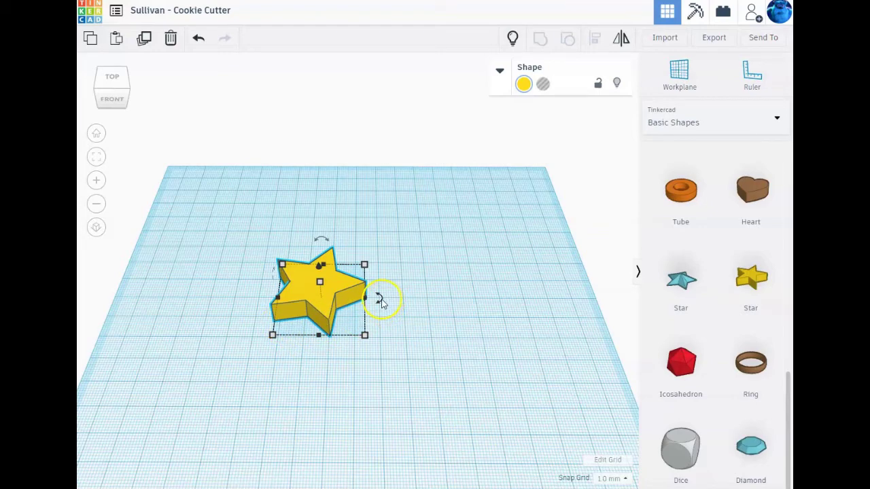
left_click_drag(380, 303, 328, 250)
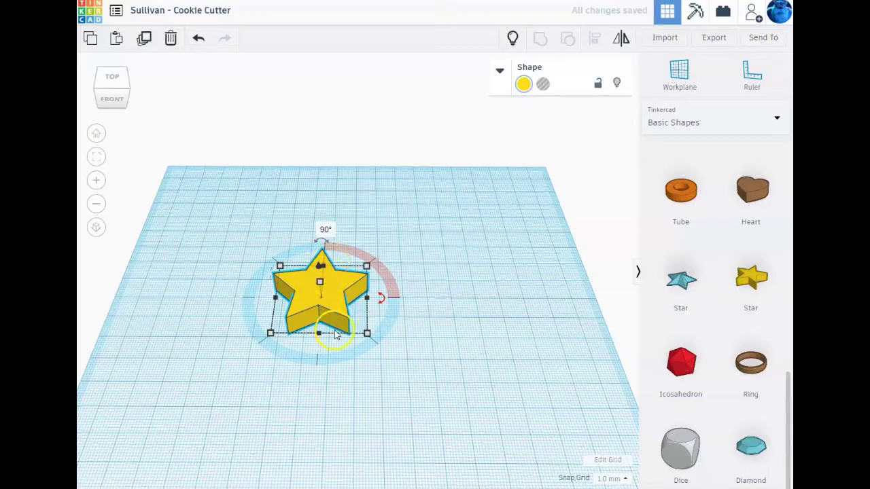
left_click(356, 314)
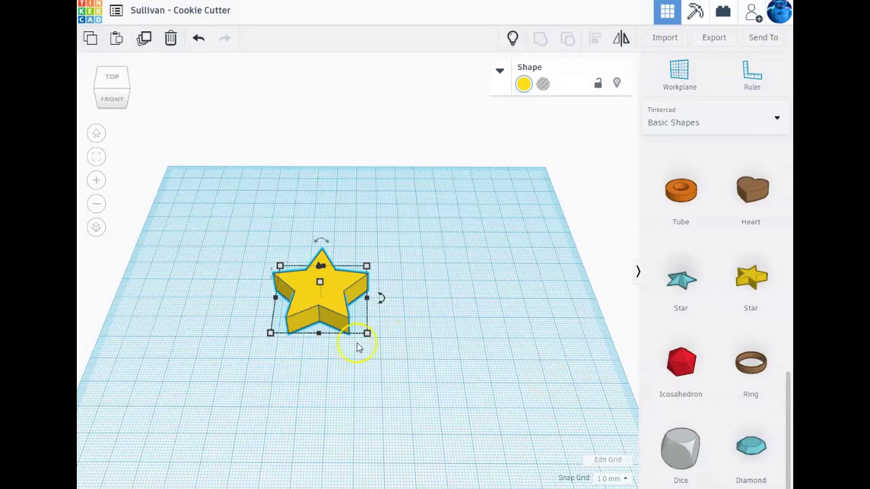
Step: Scale the star proportionally to about 76 by 72 mm and reduce its height to 2 mm
mouse_move(369, 334)
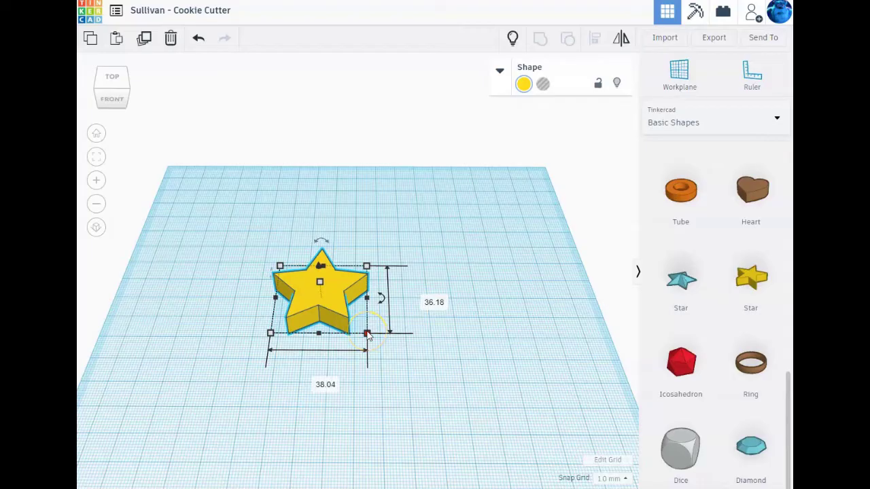
scroll(367, 333, "down", 5)
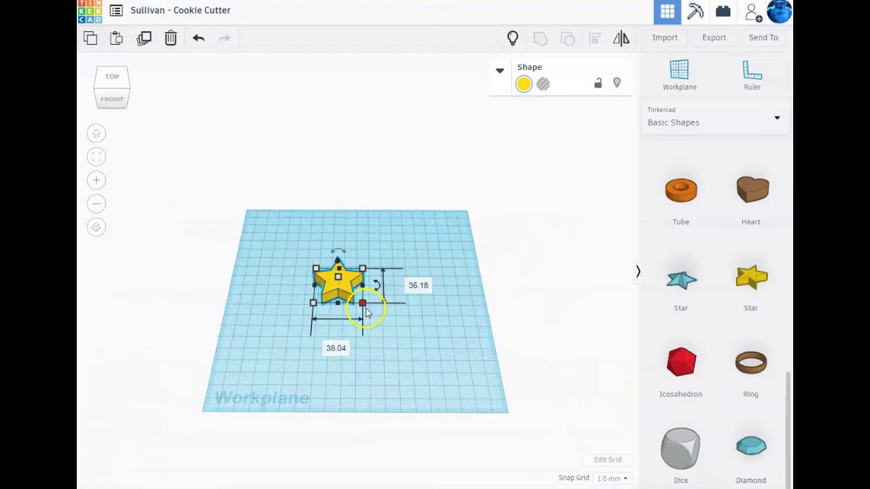
scroll(365, 312, "up", 3)
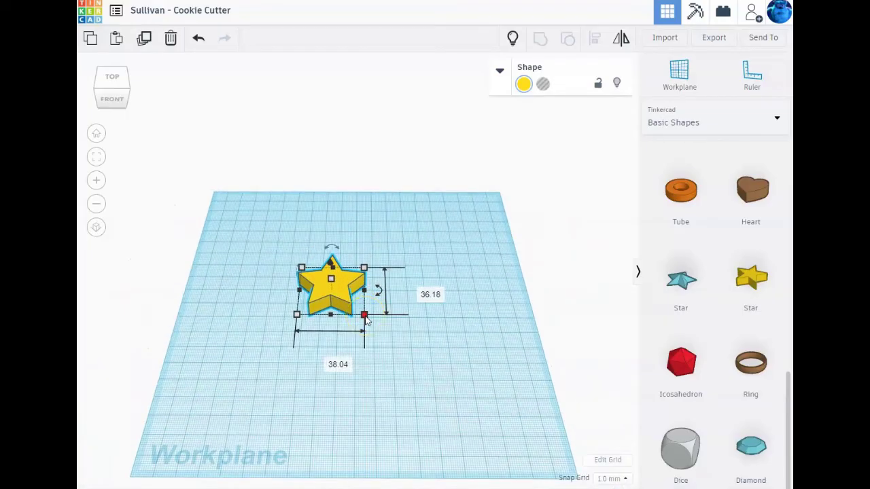
left_click_drag(364, 316, 414, 375)
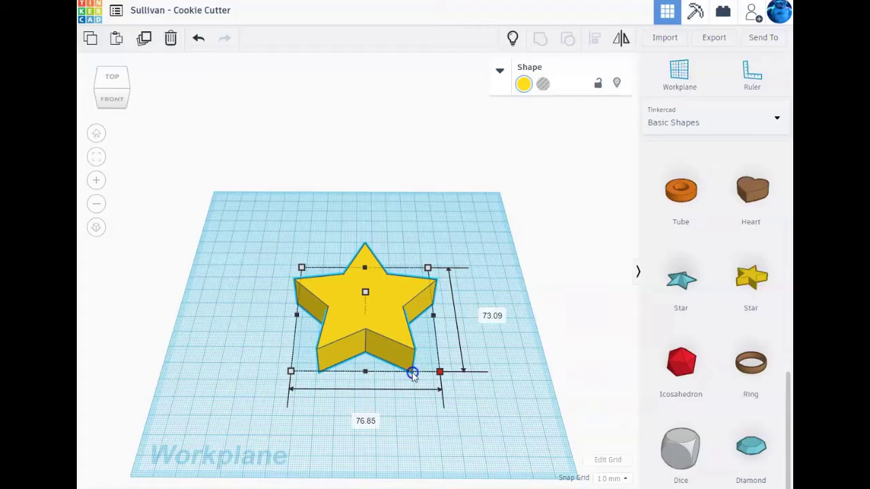
left_click_drag(412, 375, 411, 375)
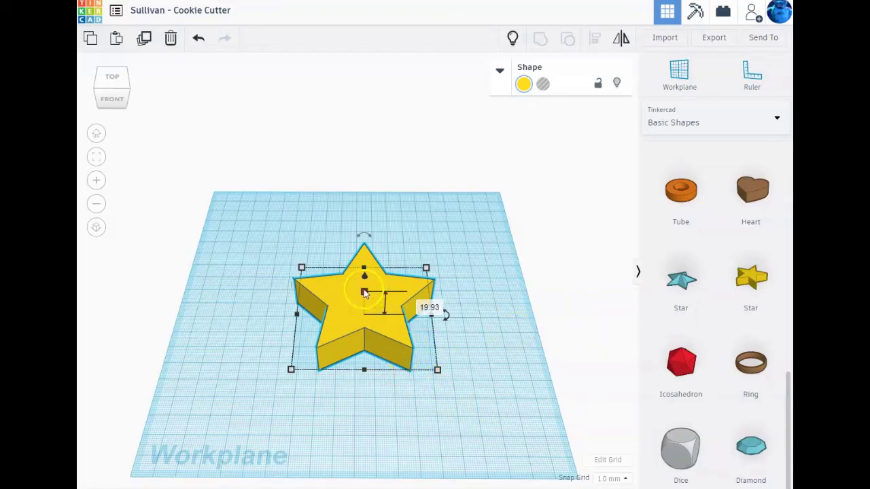
left_click_drag(364, 292, 365, 312)
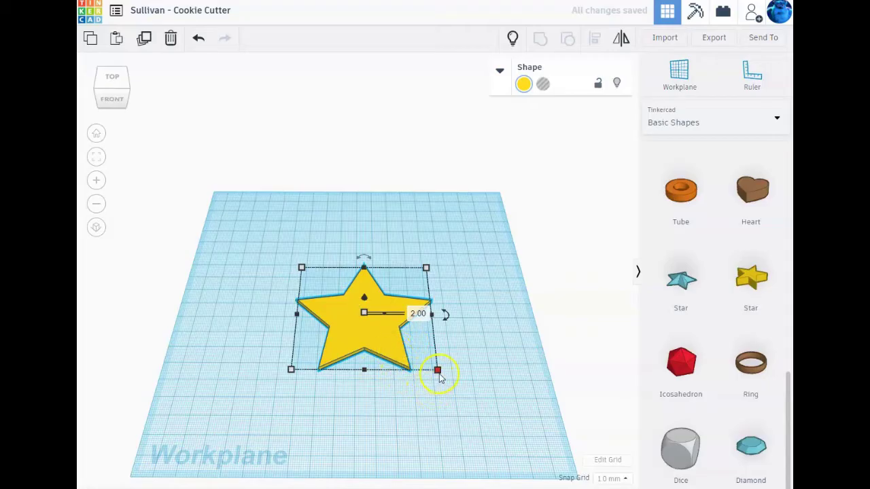
mouse_move(437, 371)
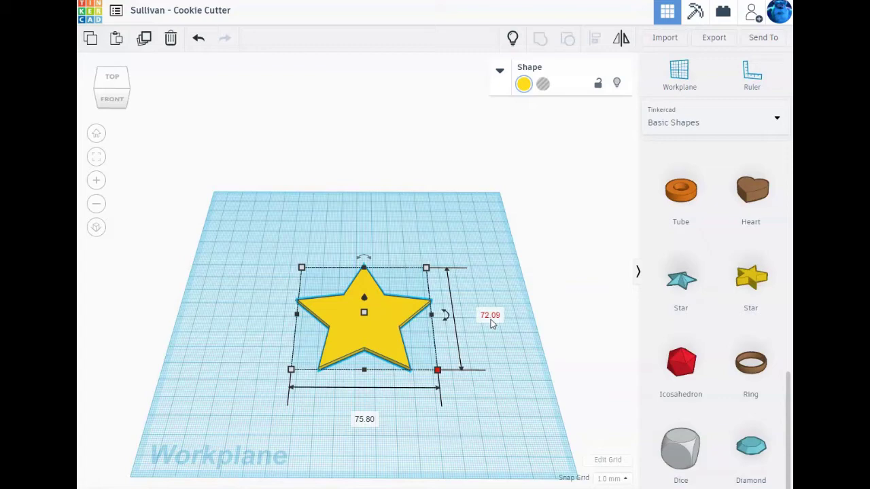
mouse_move(365, 313)
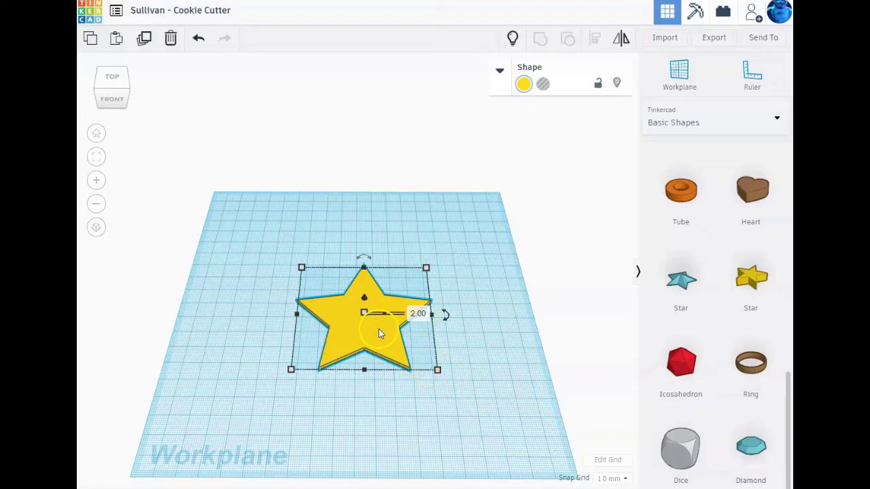
Step: Duplicate the star twice and spread the three stars out, with two at the back and one at the front
left_click(145, 41)
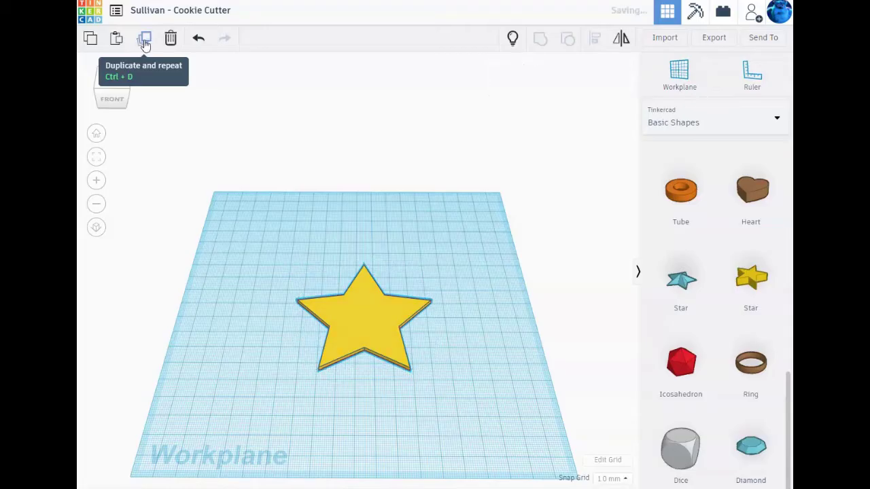
left_click(345, 331)
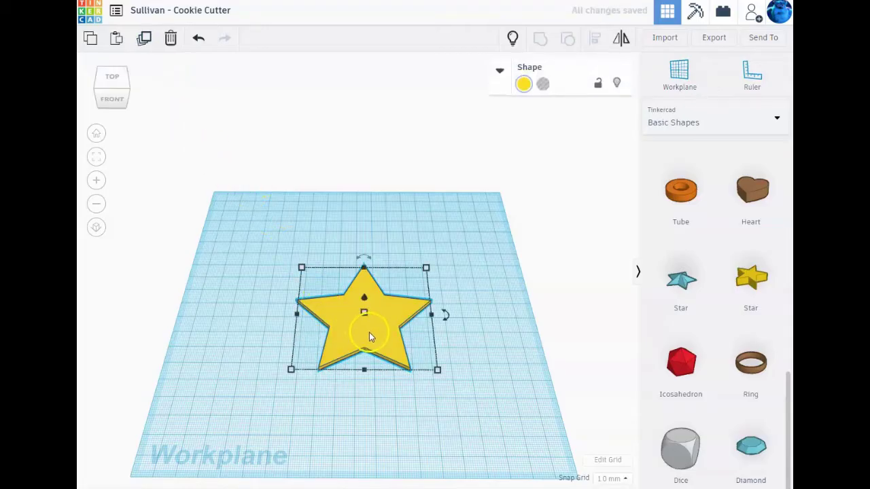
left_click_drag(369, 332, 268, 249)
left_click(365, 333)
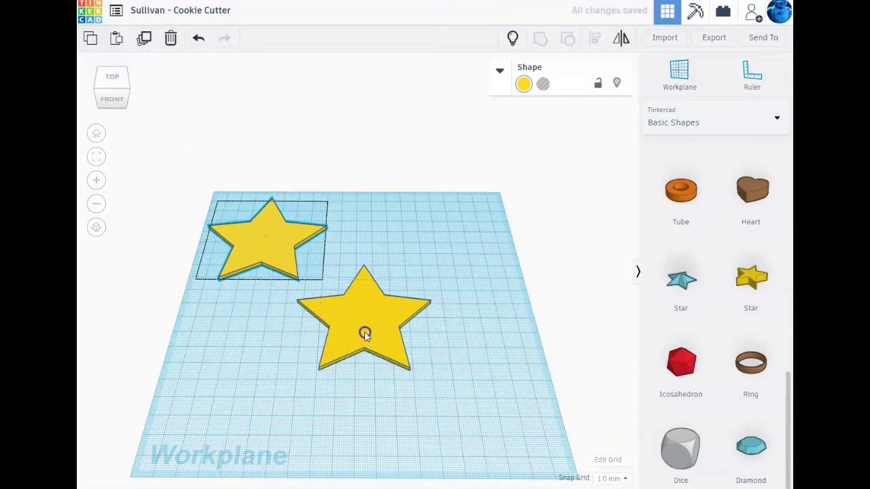
left_click_drag(365, 333, 445, 247, "alt")
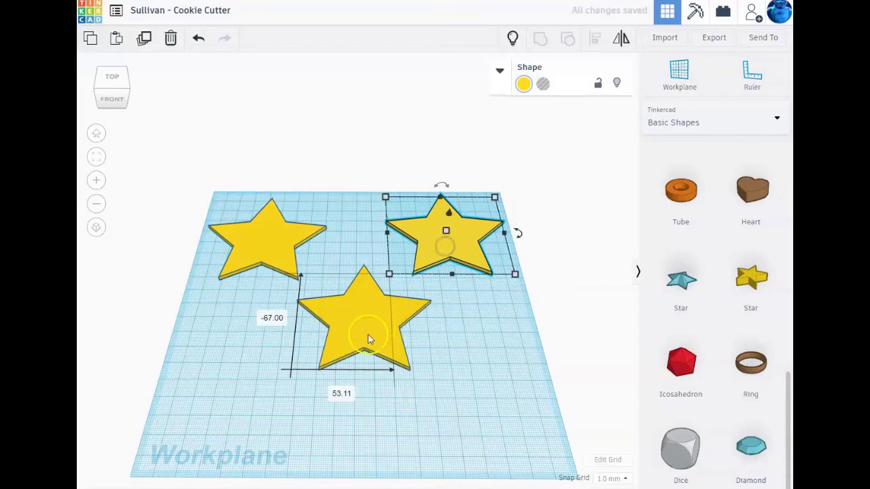
left_click_drag(369, 340, 381, 388)
left_click_drag(446, 249, 448, 255)
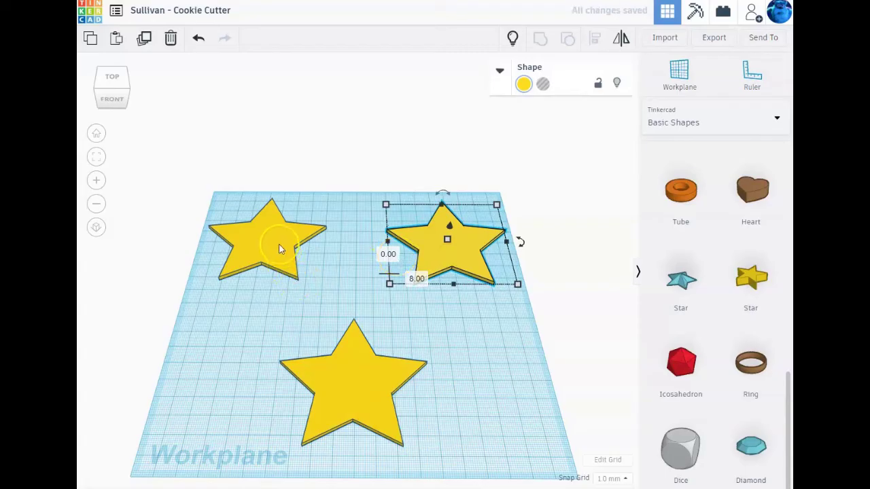
left_click_drag(281, 247, 282, 251)
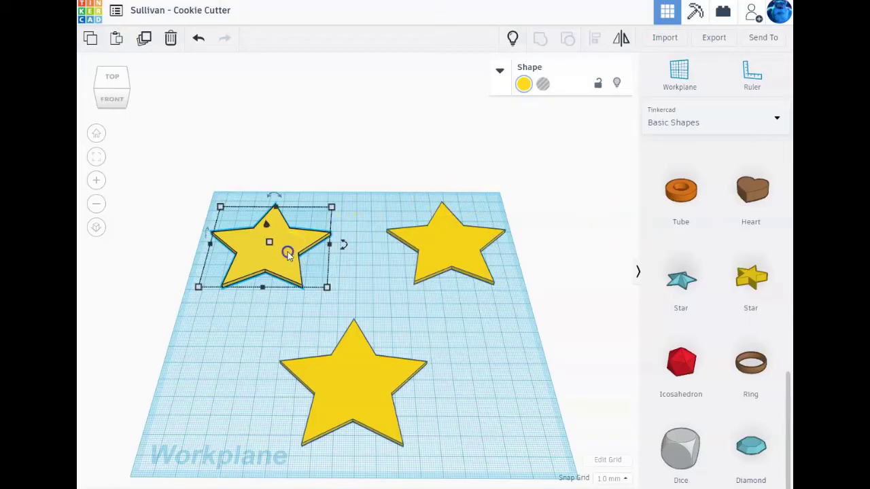
Step: Scale the back-left star proportionally to about 80 by 76 mm and adjust its height, keeping it a thin plate
left_click(327, 289)
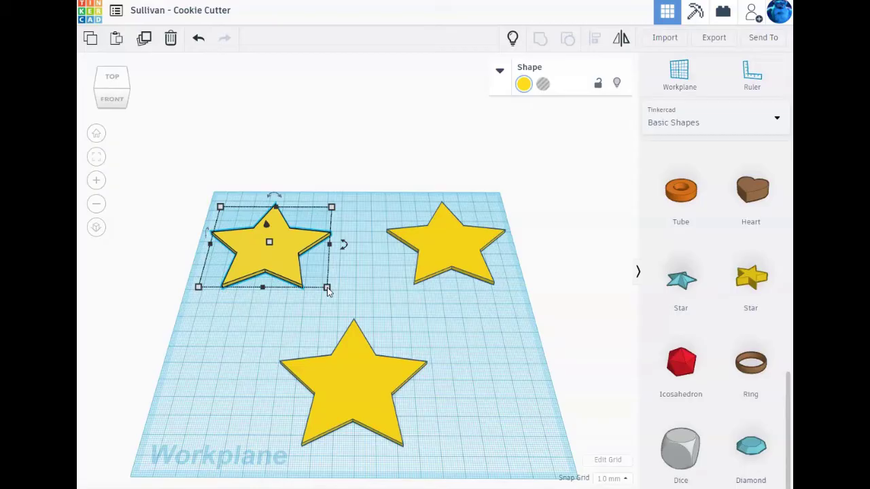
left_click(327, 288)
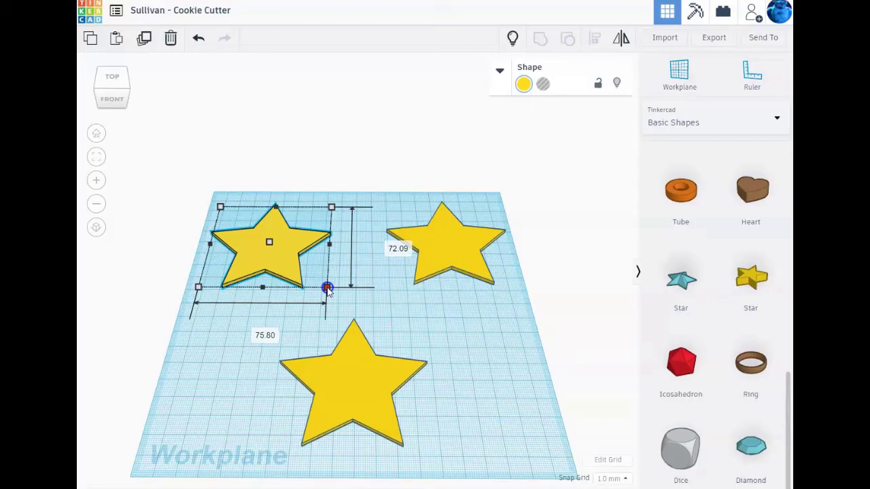
left_click_drag(327, 288, 331, 293)
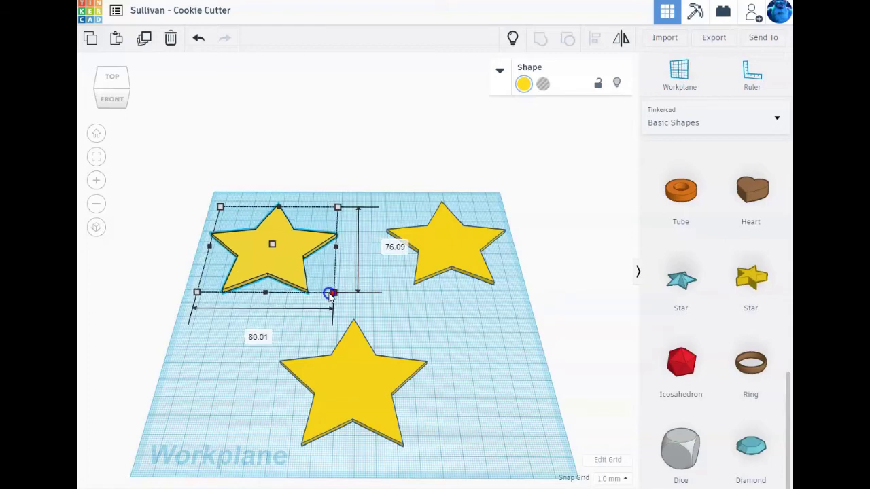
left_click_drag(329, 294, 330, 293)
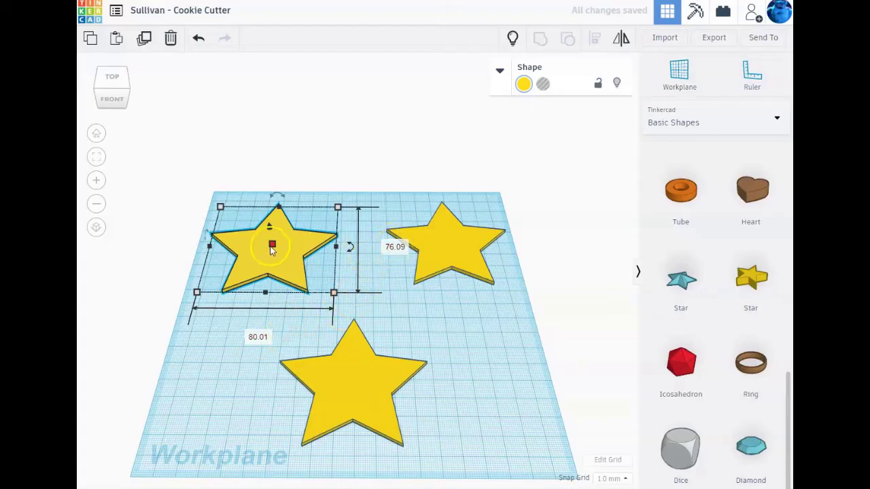
left_click_drag(271, 249, 271, 248)
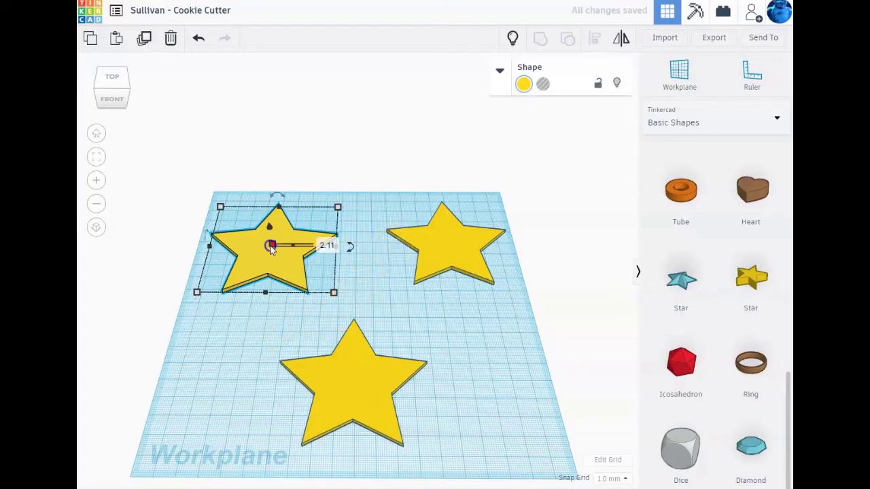
left_click_drag(272, 248, 275, 244)
left_click(323, 248)
Step: Raise the height of the back-right star to 15 mm
left_click(455, 240)
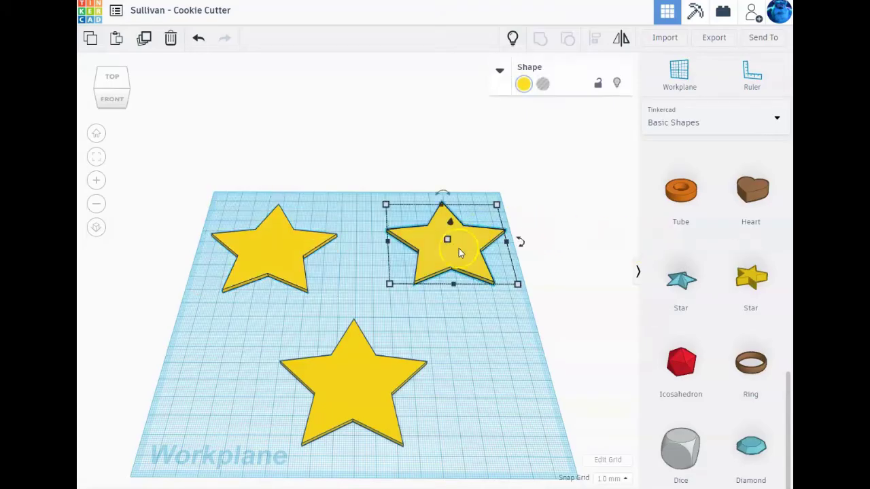
mouse_move(448, 244)
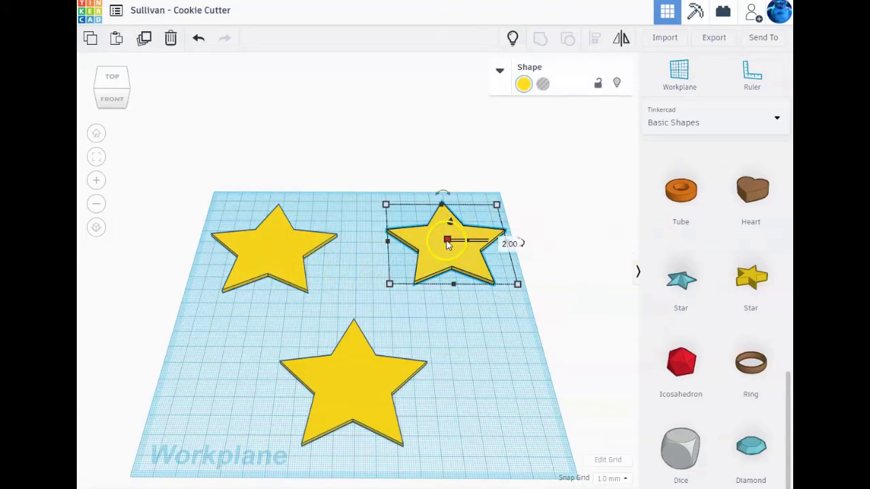
left_click_drag(447, 244, 447, 229)
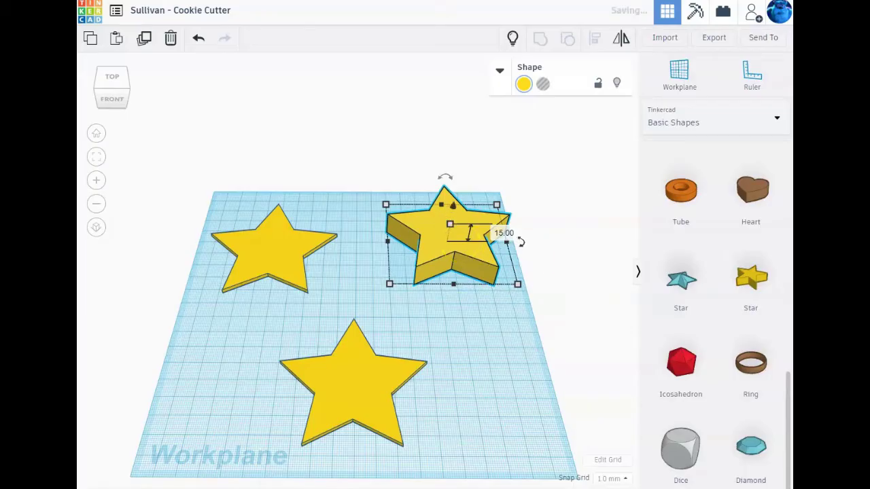
Step: Scale the front star proportionally to about 74 by 70 mm
left_click(356, 381)
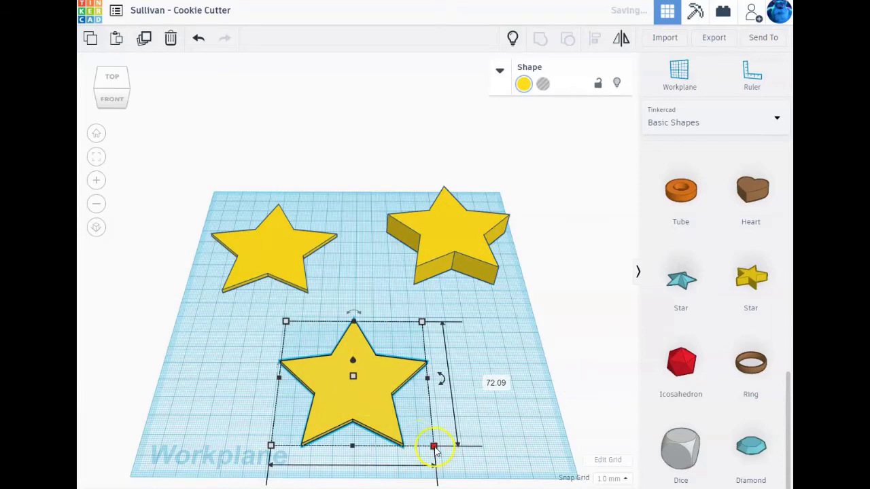
scroll(417, 406, "down", 2)
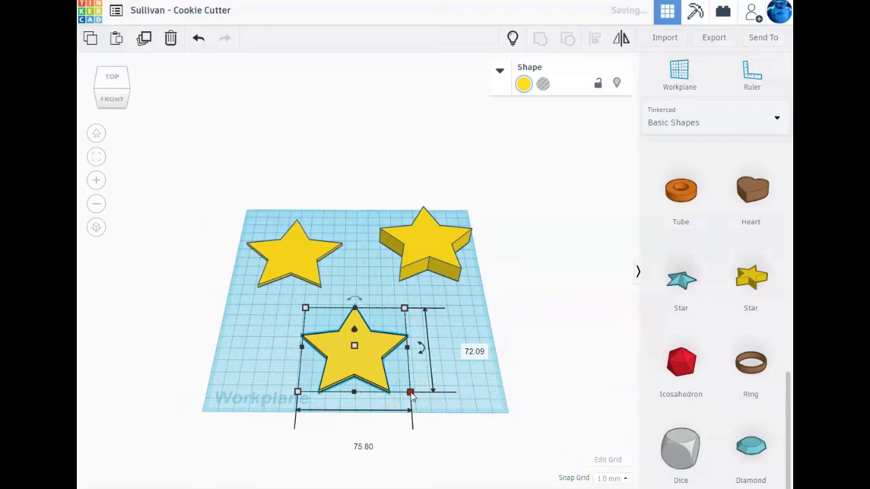
left_click_drag(411, 396, 405, 390)
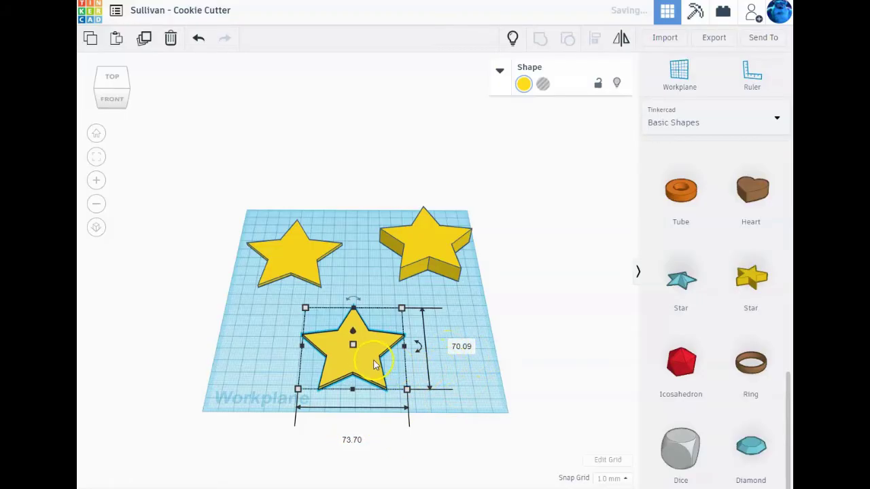
Step: Raise the front star's height to 20 mm and turn it into a hole
left_click_drag(354, 348, 358, 334)
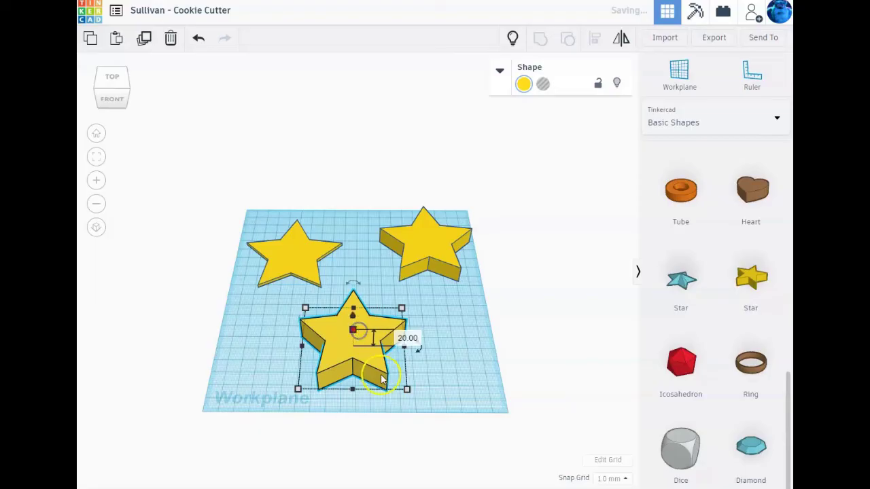
left_click(500, 71)
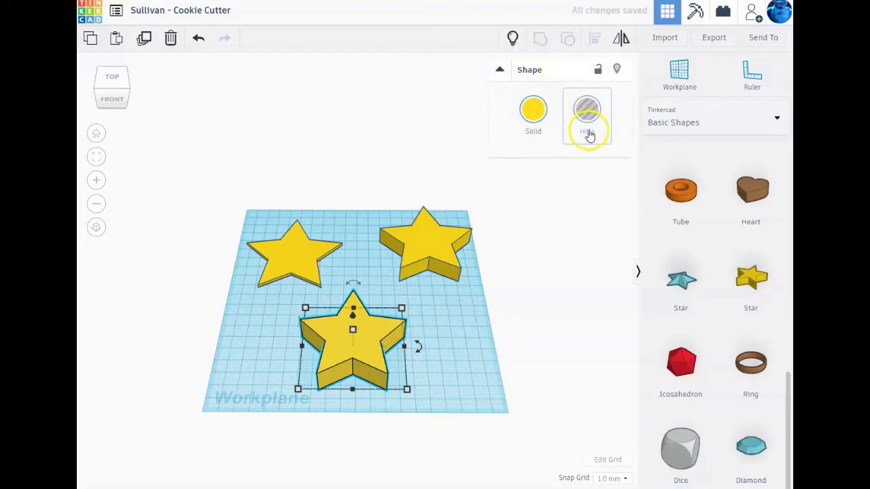
left_click(588, 124)
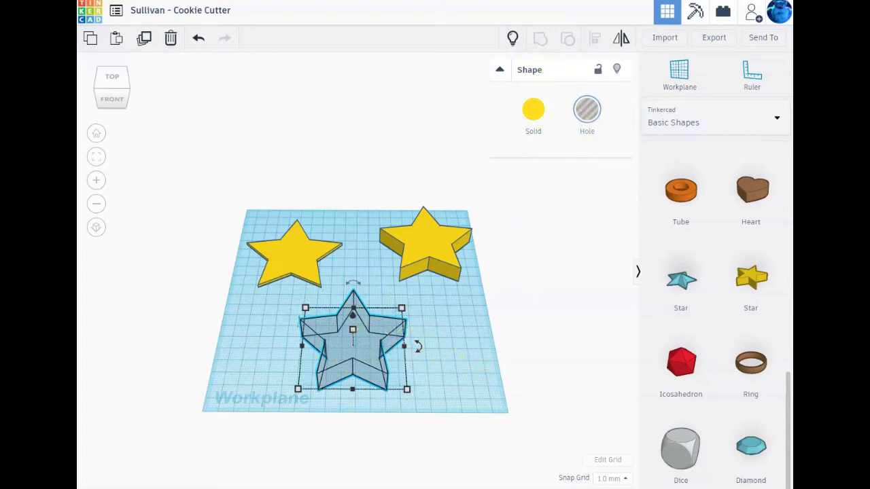
Step: Centre all three stars on each other in both horizontal directions and group them so the hole cuts out the middle
left_click_drag(223, 193, 484, 418)
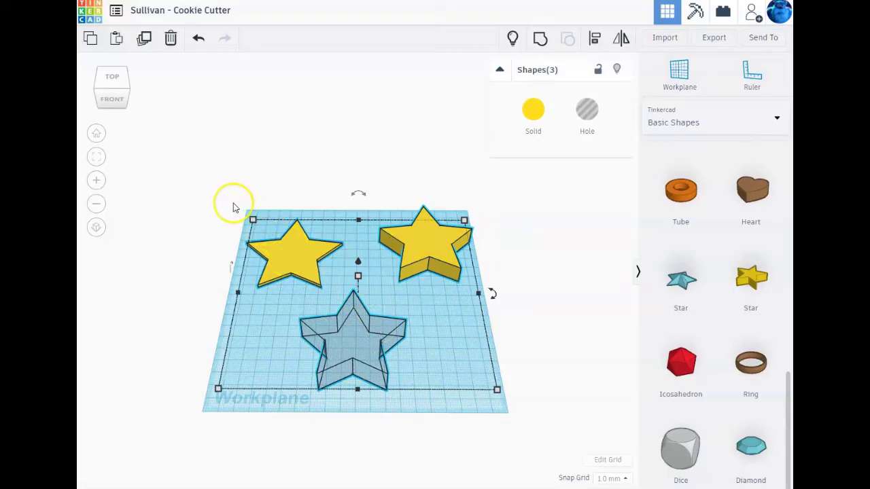
left_click_drag(233, 203, 499, 423)
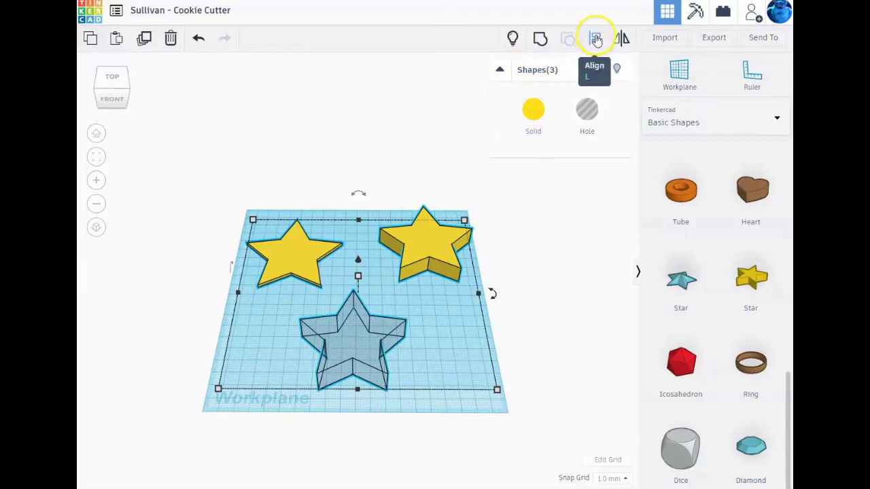
left_click(594, 42)
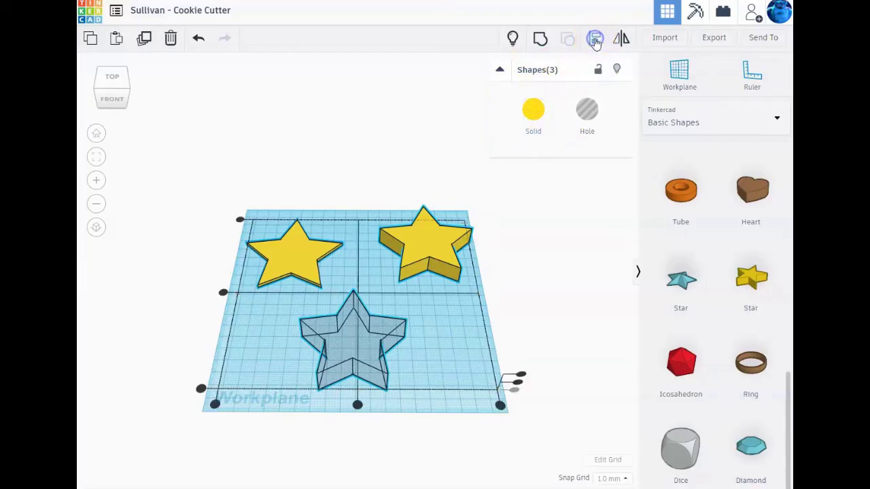
left_click(357, 405)
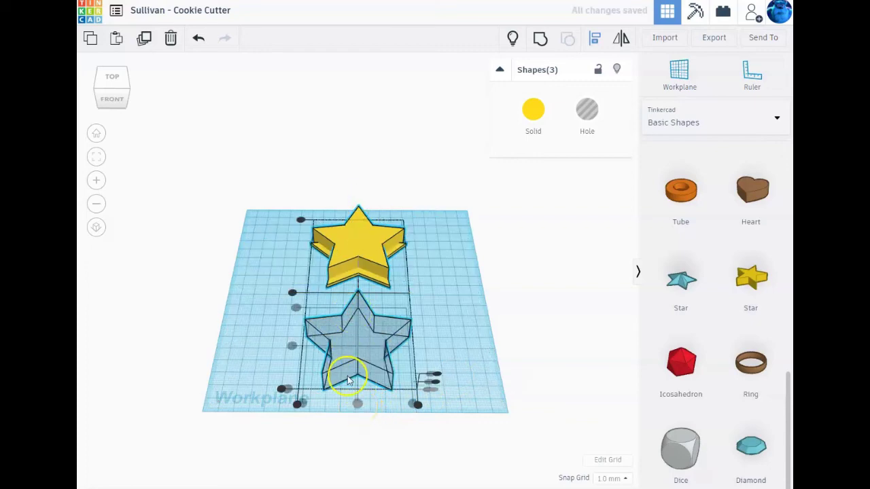
left_click(292, 294)
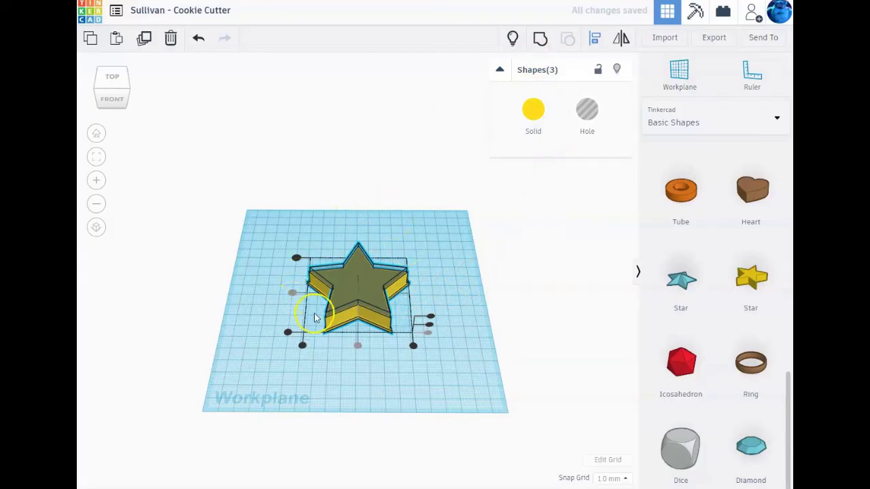
left_click(540, 40)
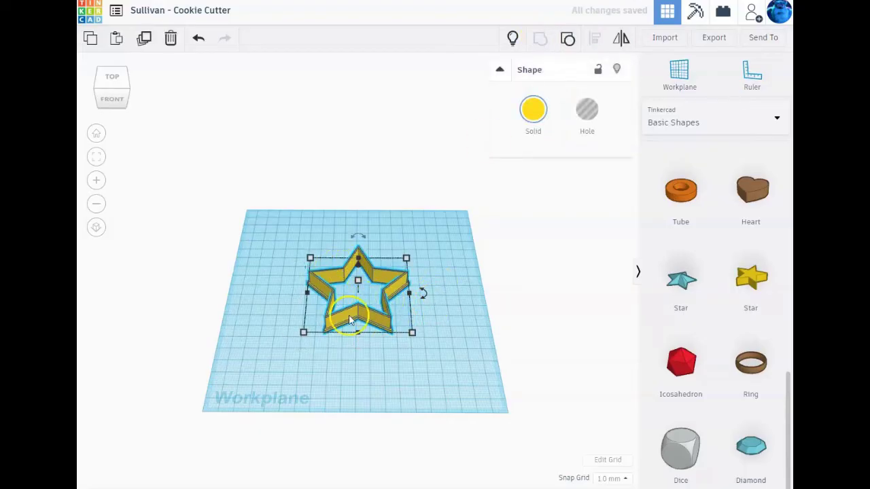
Step: Move the grouped star cutter about 50.5 mm to the left and 17 mm toward the back of the workplane, leaving it deselected
scroll(373, 325, "up", 3)
scroll(373, 325, "up", 2)
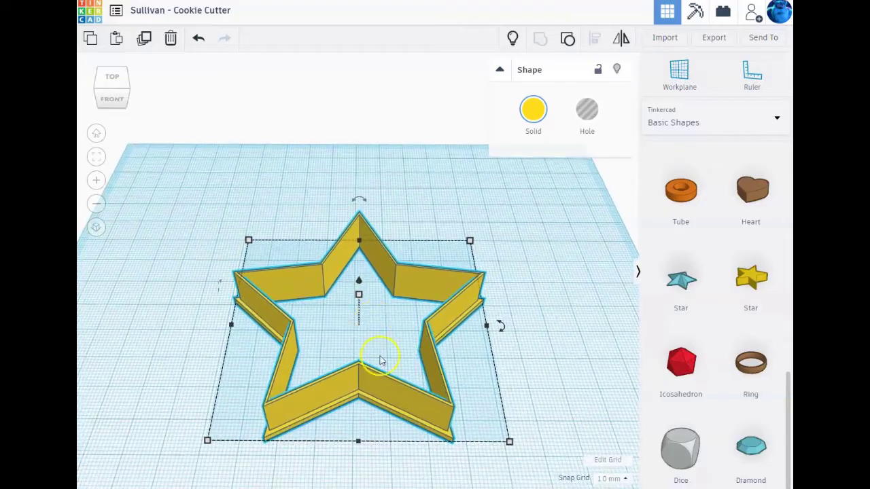
mouse_move(458, 376)
right_mouse_down()
mouse_move(275, 349)
mouse_move(194, 317)
mouse_move(192, 297)
mouse_move(254, 351)
mouse_move(371, 366)
mouse_move(450, 359)
mouse_move(455, 369)
mouse_move(455, 361)
right_mouse_up()
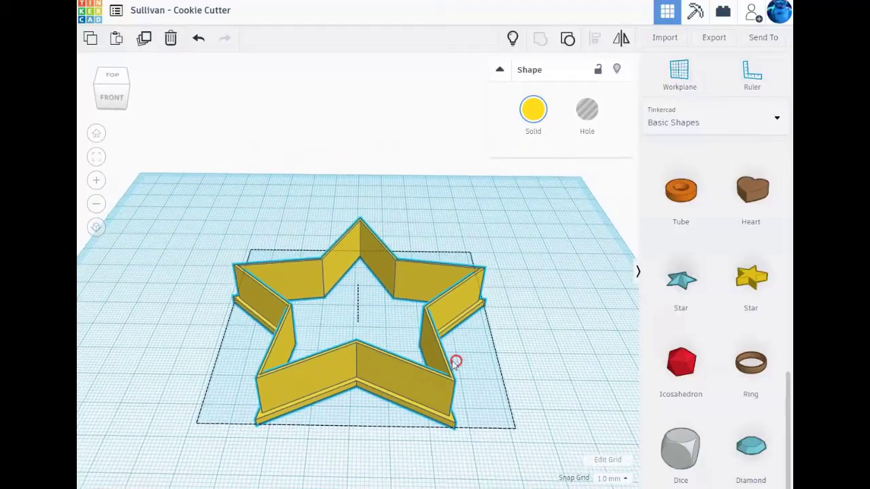
left_click_drag(412, 375, 225, 329)
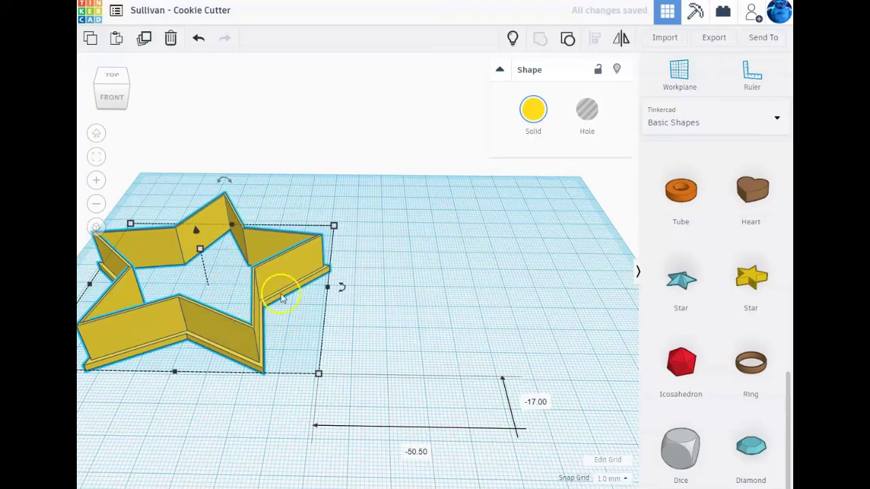
scroll(371, 351, "down", 5)
left_click(367, 387)
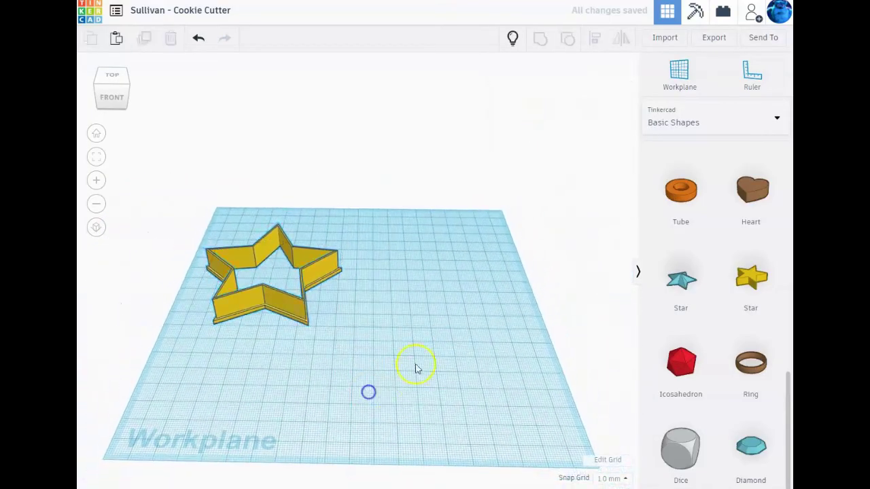
Step: Show all hidden shapes and move the green person-shaped cutter closer to the star cutter
left_click(511, 40)
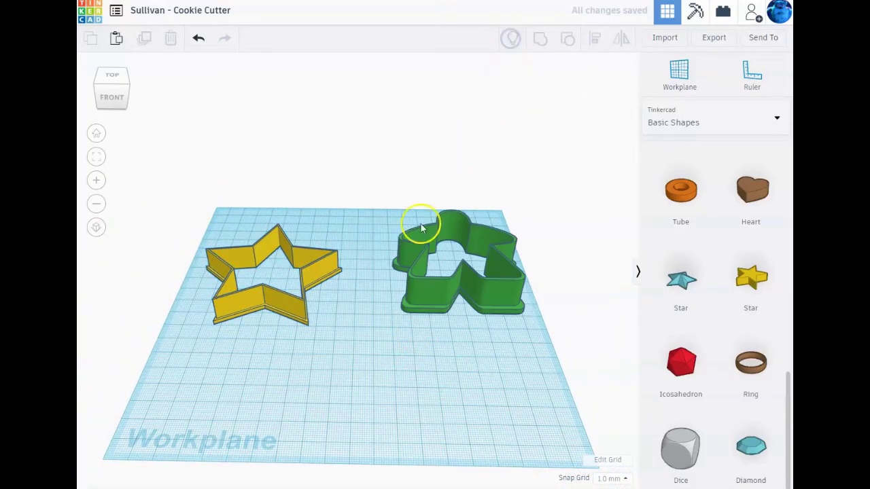
left_click_drag(426, 289, 394, 305)
mouse_move(408, 353)
right_mouse_down()
mouse_move(409, 437)
mouse_move(408, 356)
right_mouse_up()
Step: Mirror the green person-shaped cutter vertically to flip it upside down
left_click(468, 300)
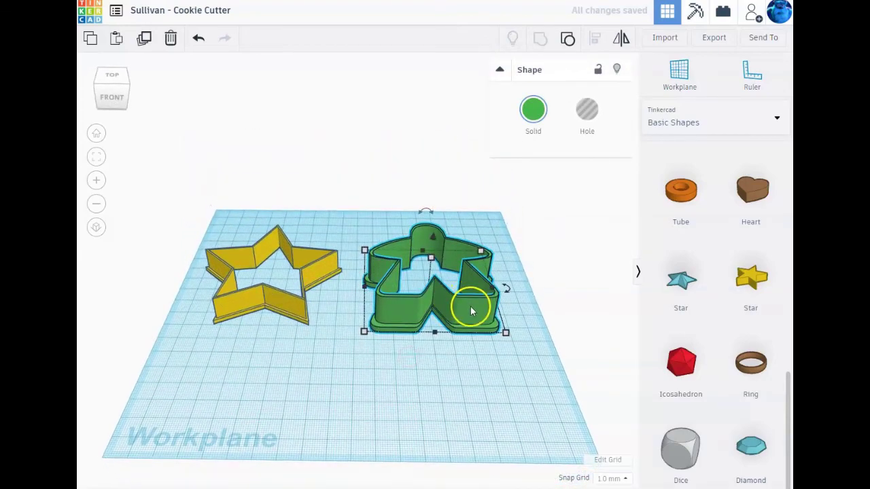
left_click_drag(430, 213, 432, 212)
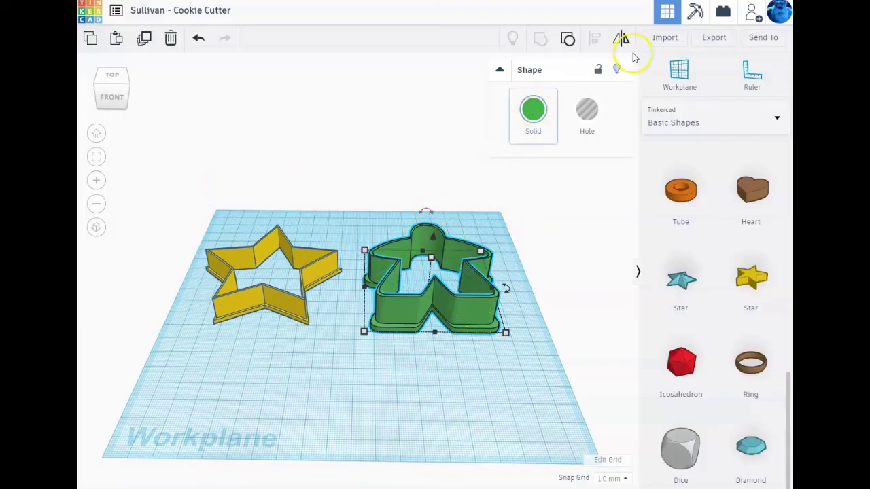
left_click(624, 39)
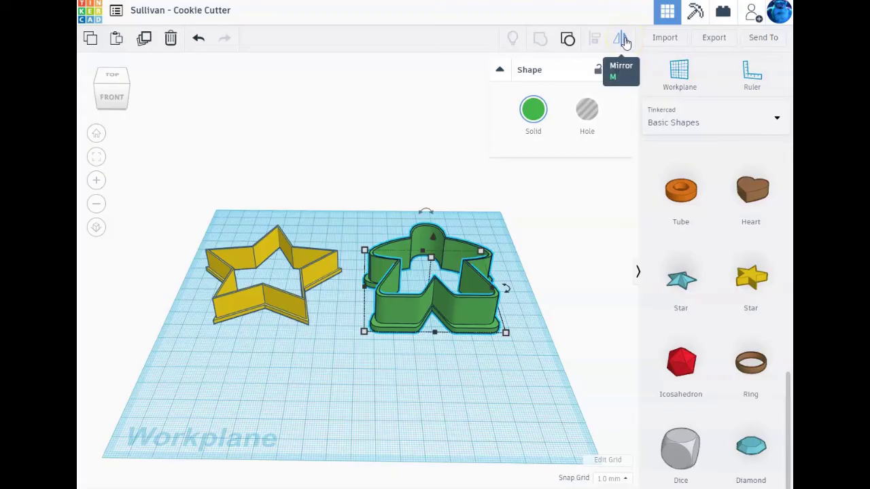
left_click(622, 39)
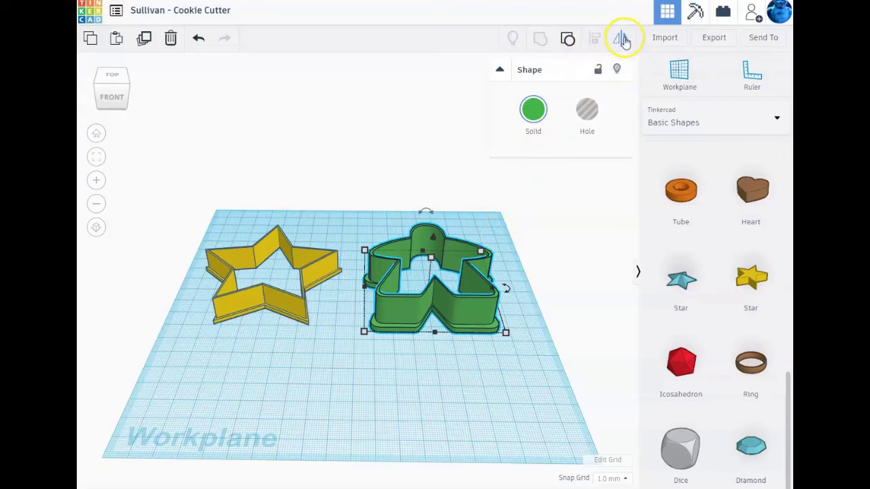
left_click(624, 39)
left_click(528, 330)
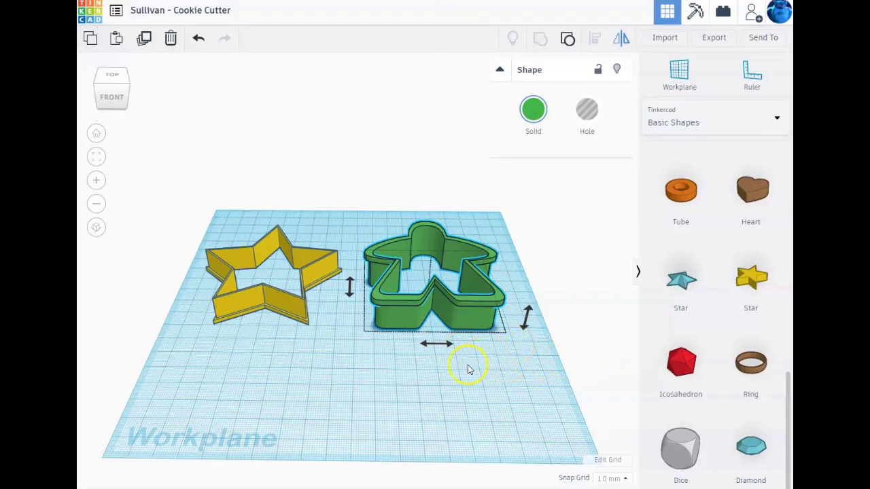
left_click(297, 306)
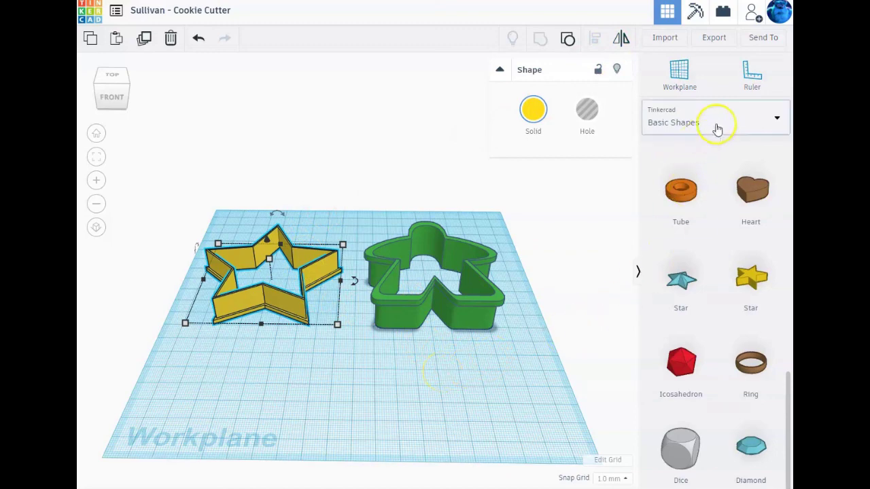
scroll(717, 255, "up", 9)
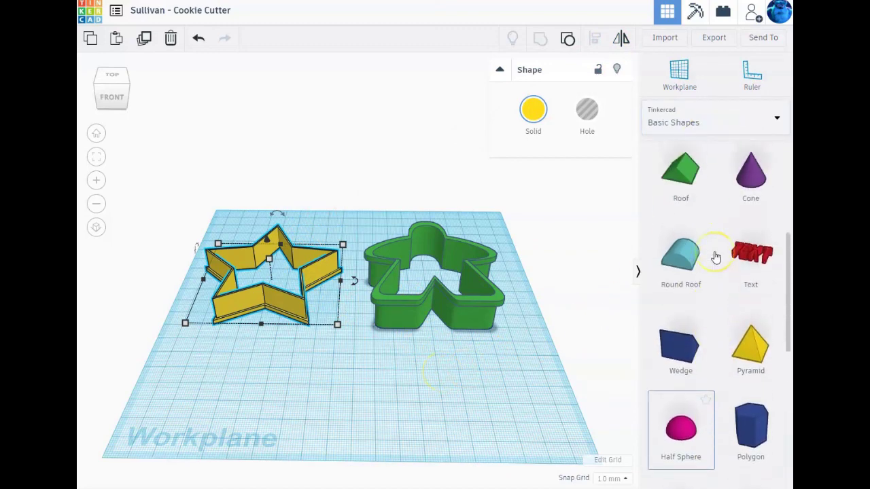
left_click(734, 120)
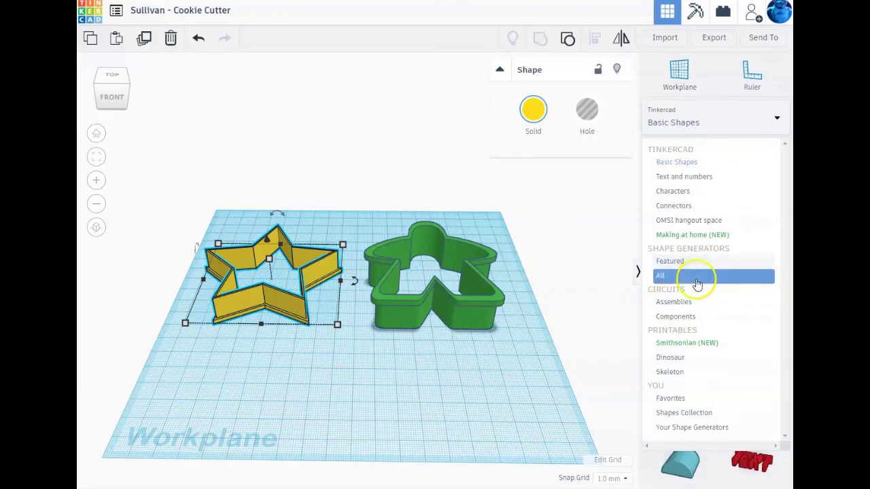
left_click(507, 360)
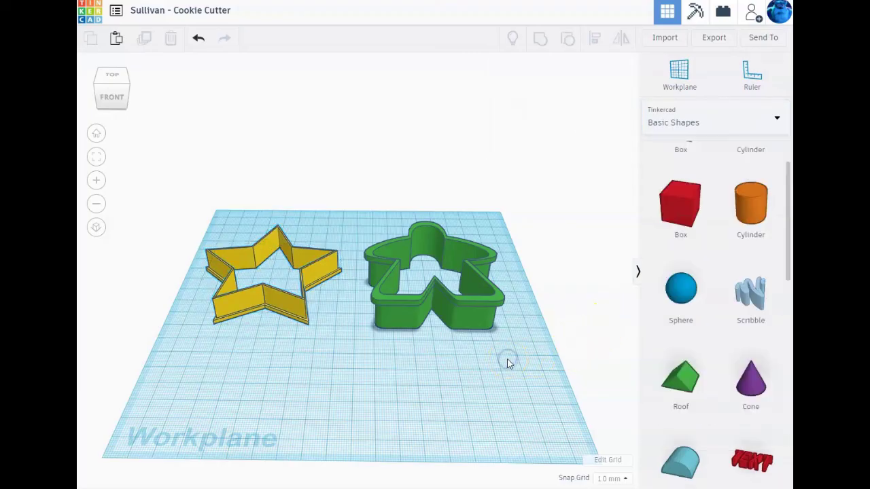
left_click(498, 300)
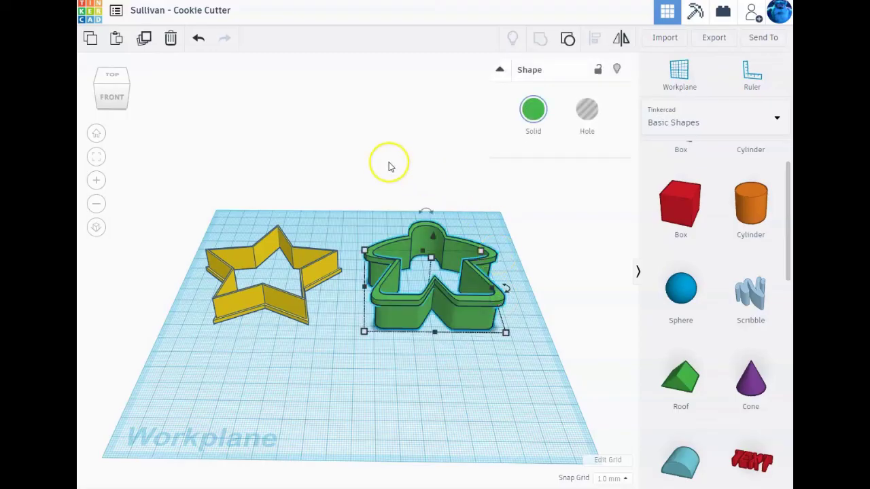